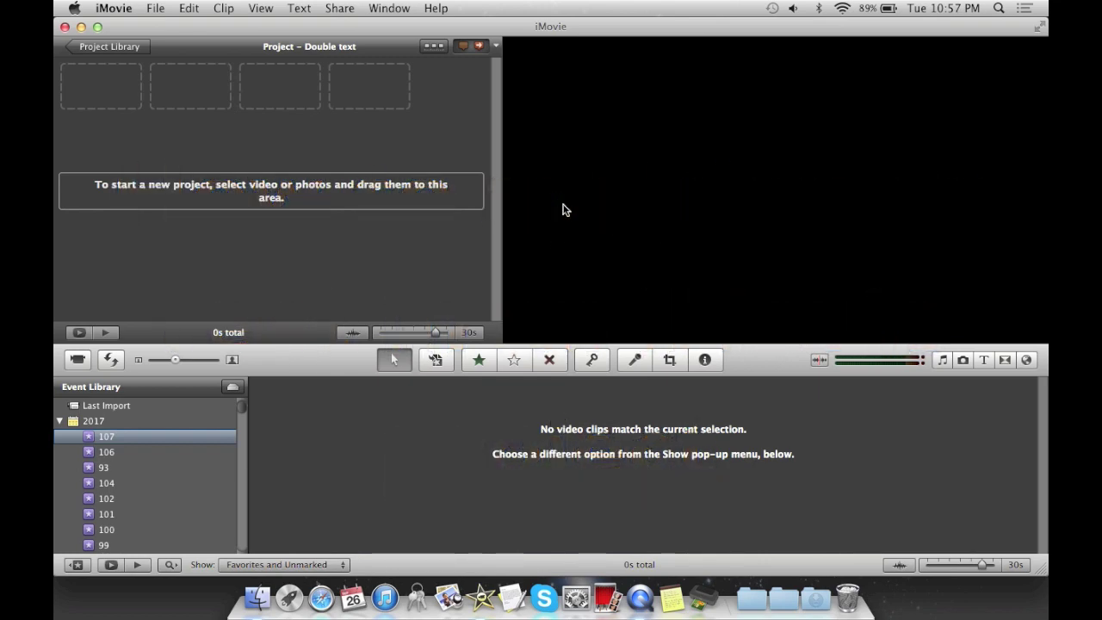
- Open the Titles browser and scroll down through the available title styles
{"action": "left_click", "coordinate": [984, 359]}
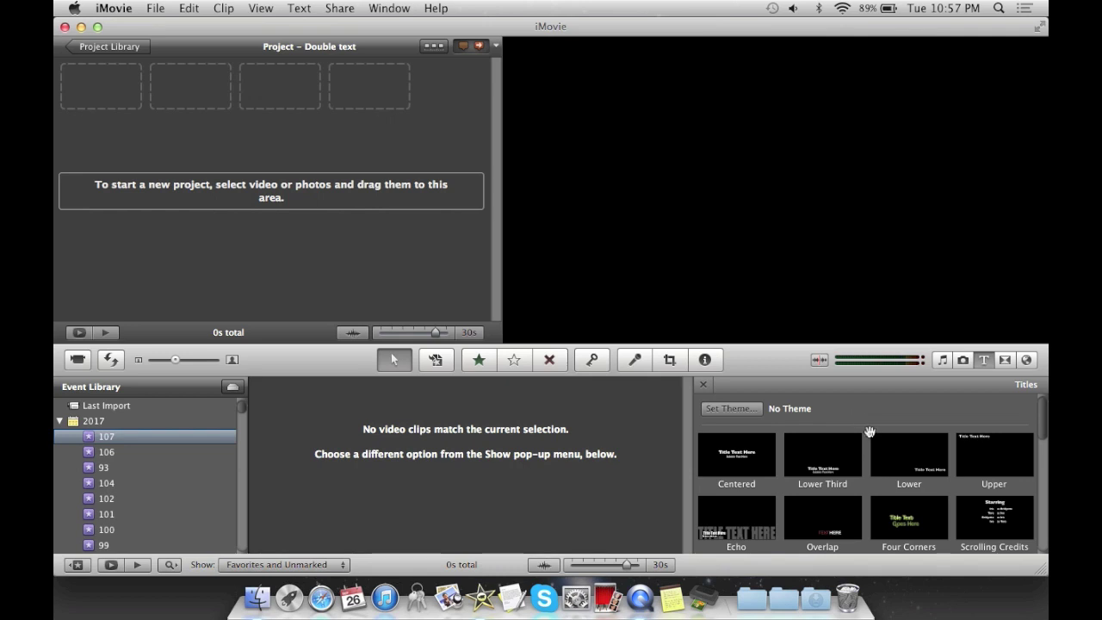
{"action": "scroll", "coordinate": [869, 432], "scroll_direction": "down", "scroll_amount": 3}
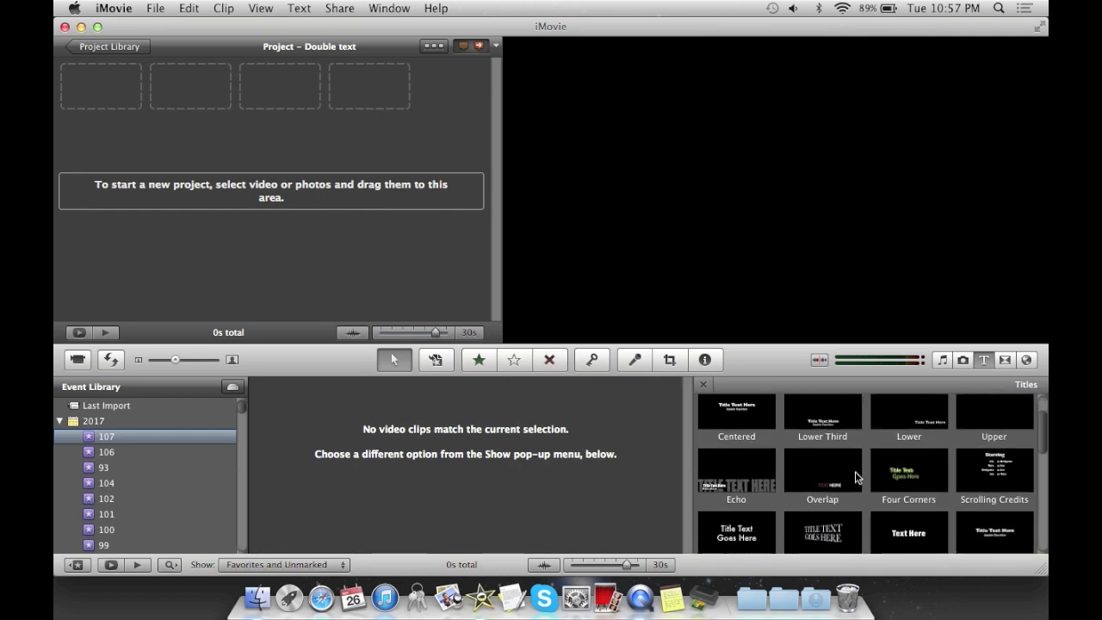
{"action": "scroll", "coordinate": [861, 482], "scroll_direction": "down", "scroll_amount": 3}
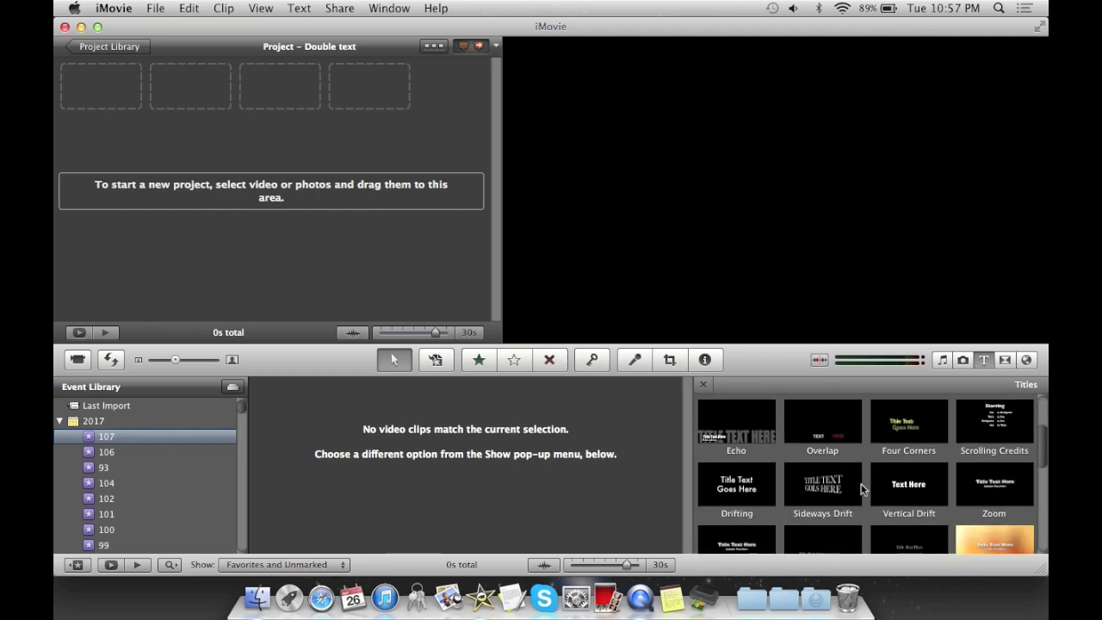
{"action": "scroll", "coordinate": [911, 491], "scroll_direction": "down", "scroll_amount": 5}
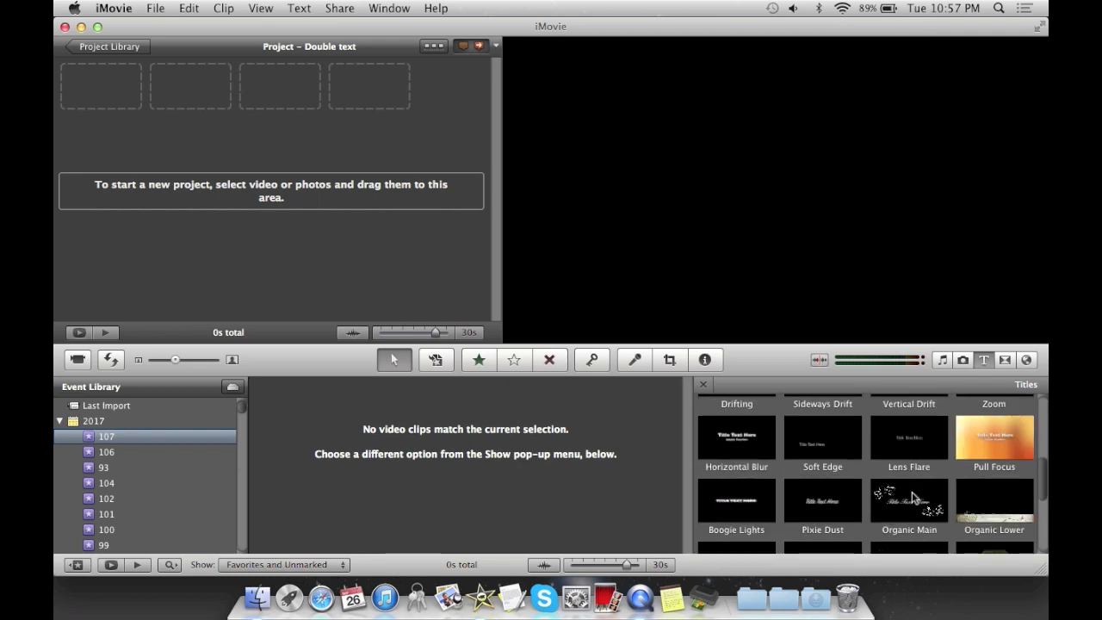
{"action": "scroll", "coordinate": [904, 523], "scroll_direction": "down", "scroll_amount": 4}
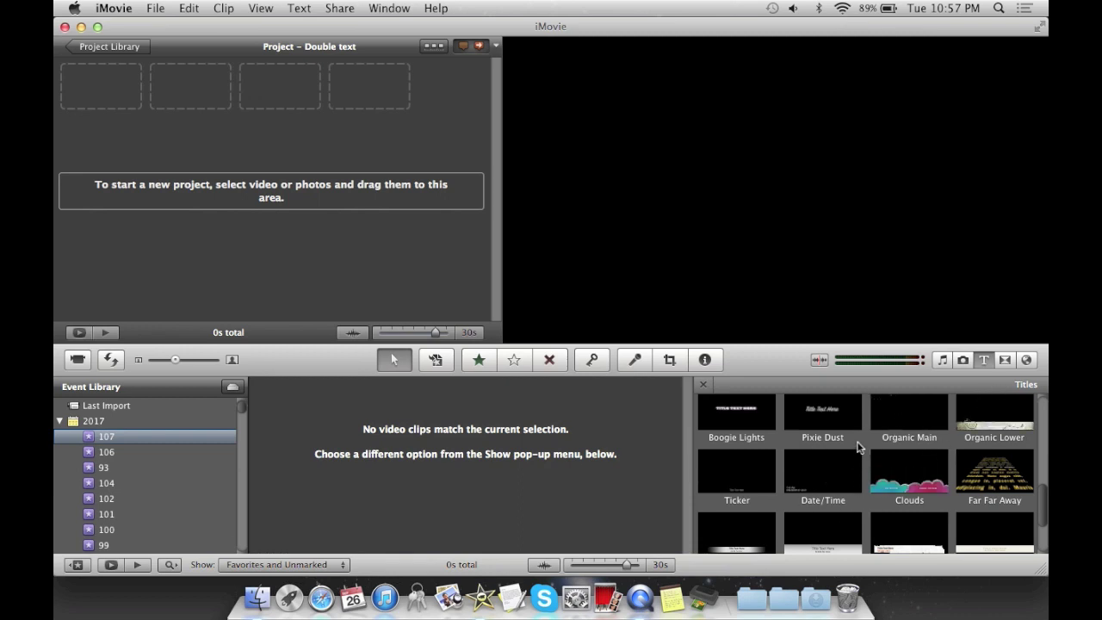
{"action": "scroll", "coordinate": [857, 447], "scroll_direction": "down", "scroll_amount": 3}
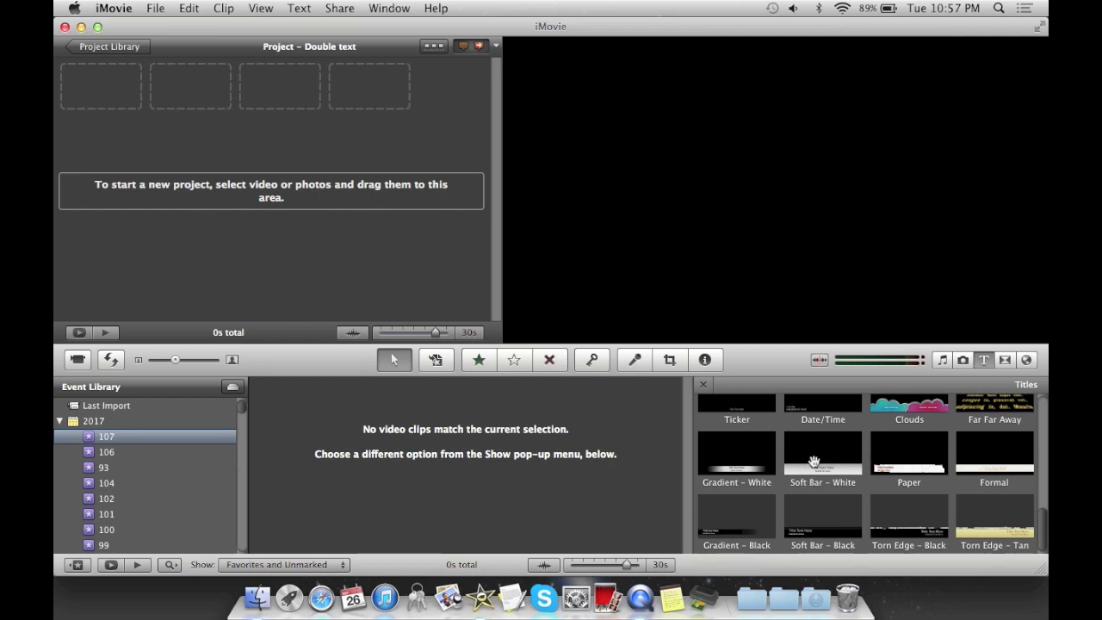
- Scroll back to the Upper title and drop it into the empty Double text project
{"action": "scroll", "coordinate": [813, 463], "scroll_direction": "up", "scroll_amount": 5}
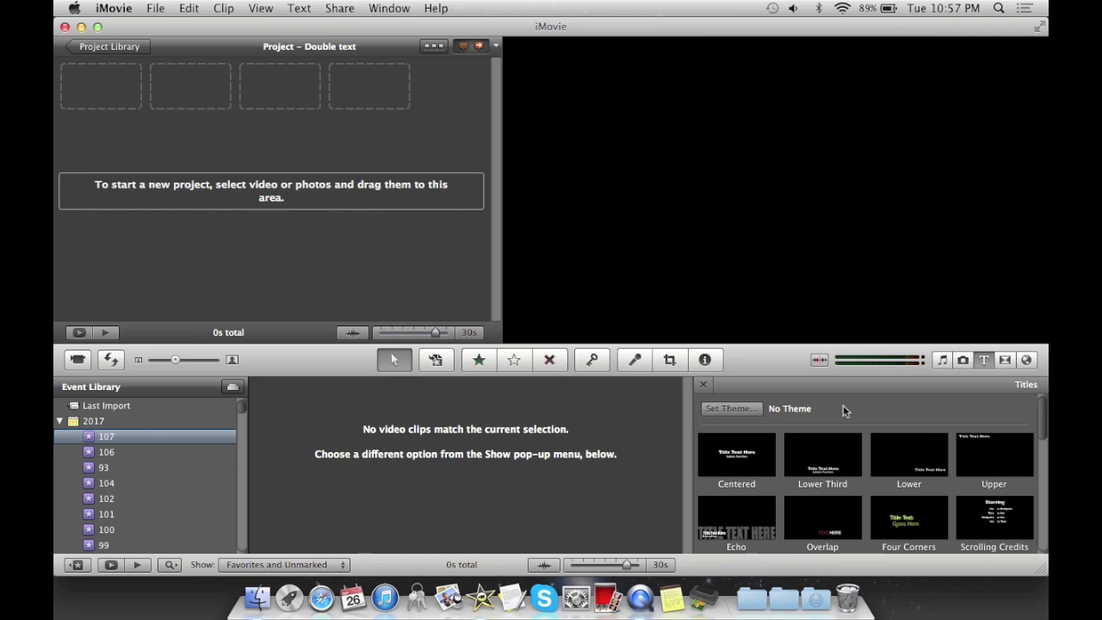
{"action": "scroll", "coordinate": [854, 452], "scroll_direction": "down", "scroll_amount": 3}
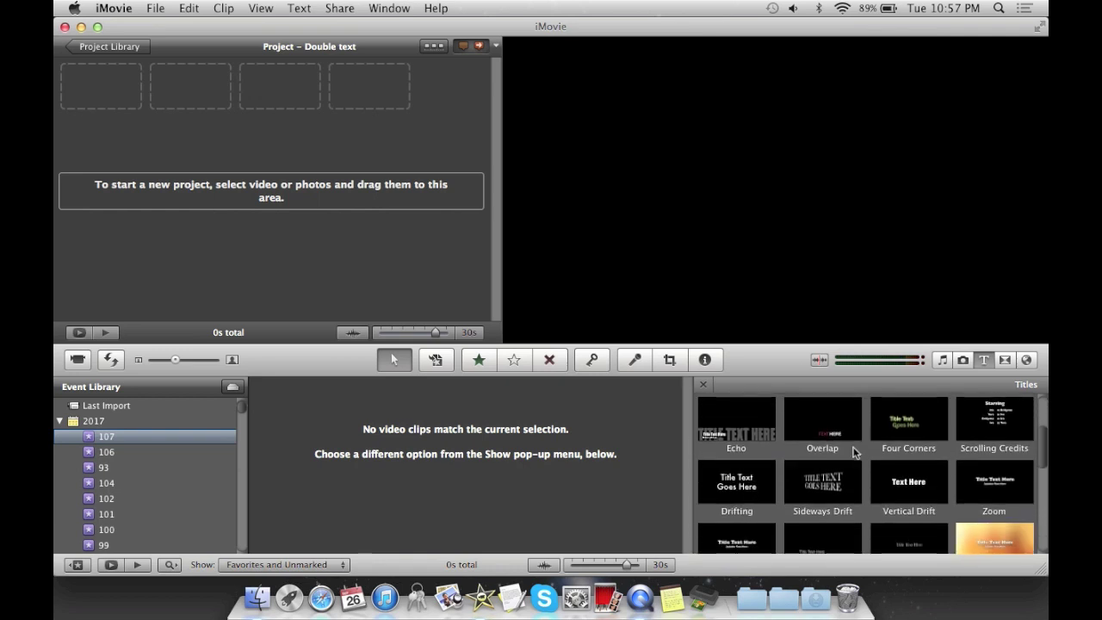
{"action": "scroll", "coordinate": [855, 452], "scroll_direction": "down", "scroll_amount": 2}
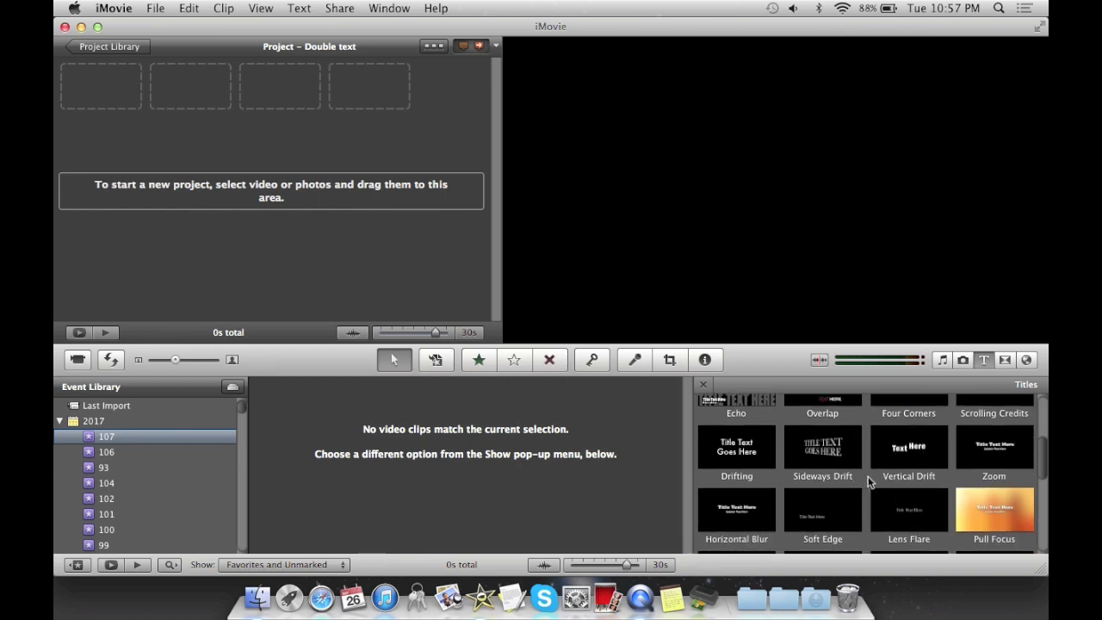
{"action": "scroll", "coordinate": [912, 478], "scroll_direction": "down", "scroll_amount": 2}
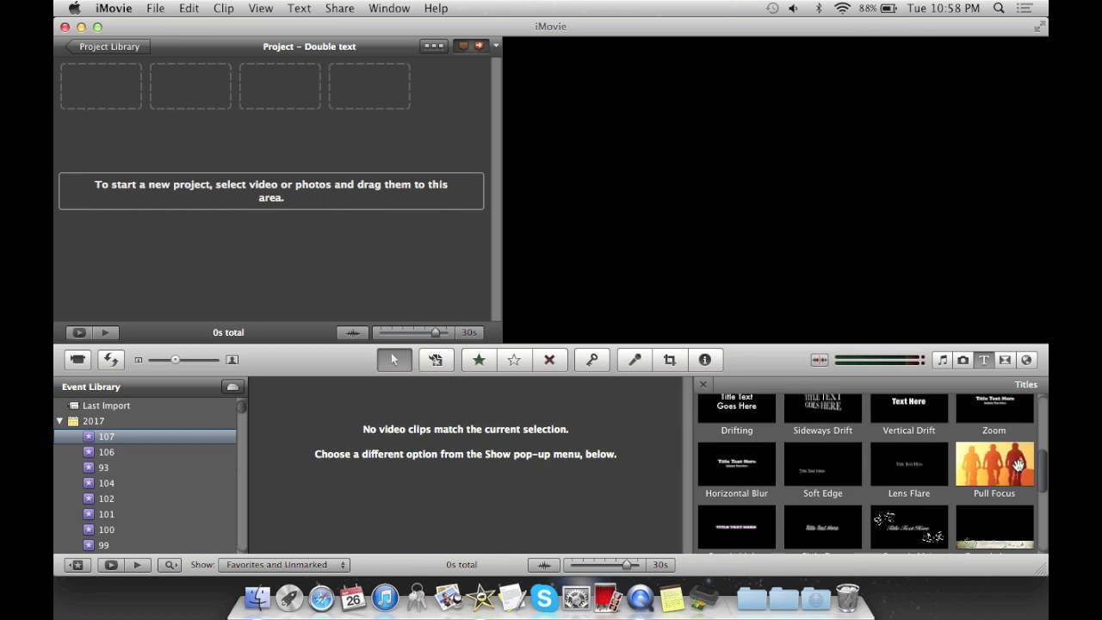
{"action": "scroll", "coordinate": [839, 486], "scroll_direction": "up", "scroll_amount": 5}
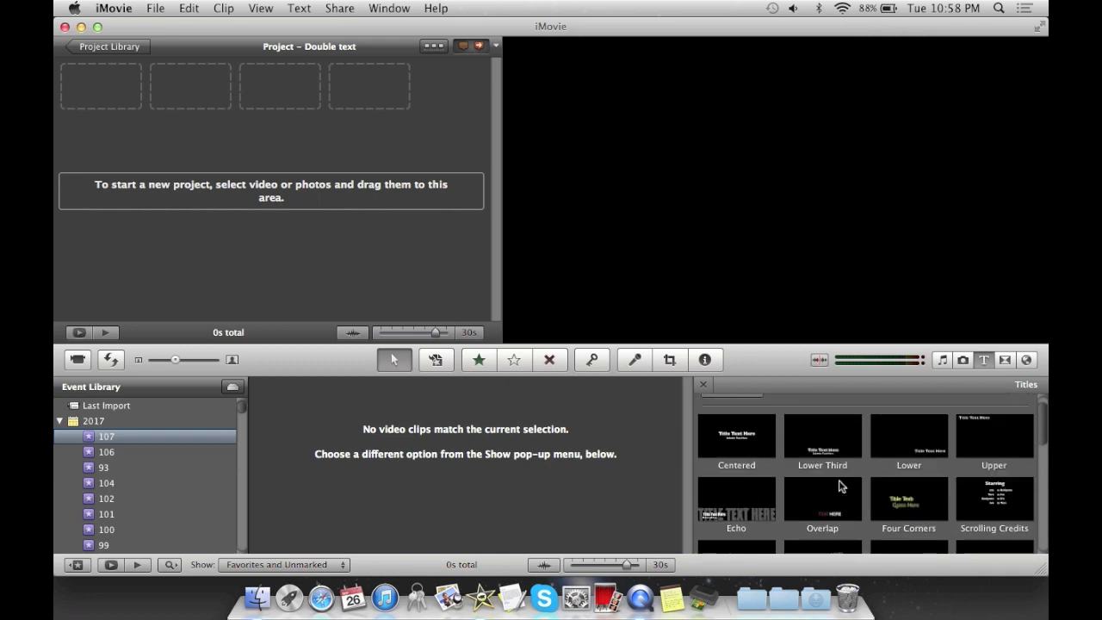
{"action": "scroll", "coordinate": [838, 480], "scroll_direction": "up", "scroll_amount": 1}
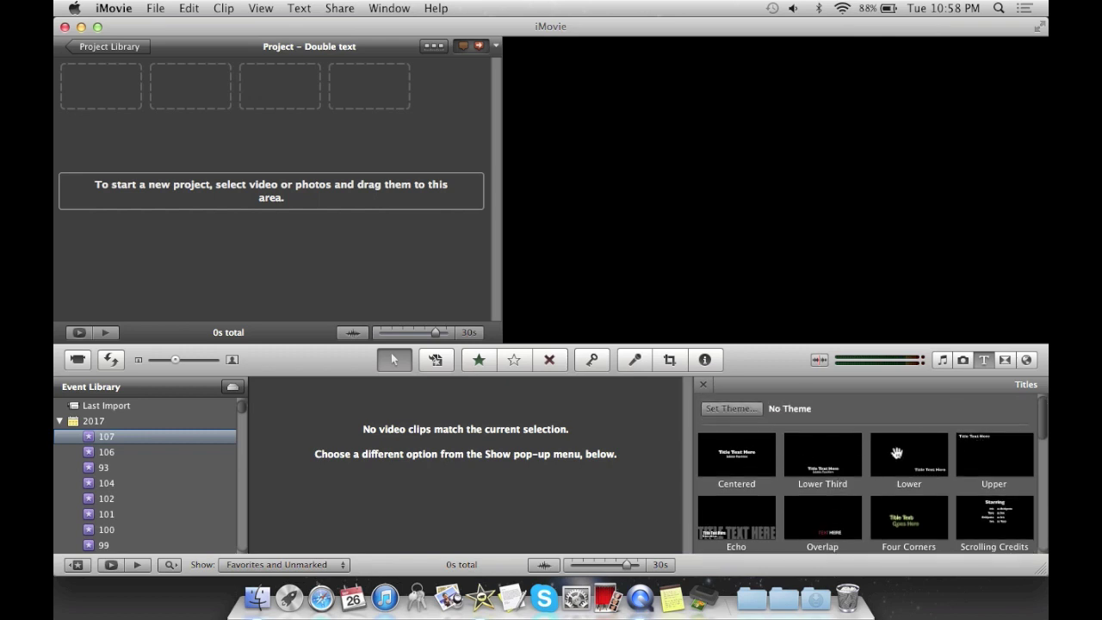
{"action": "left_click_drag", "start_coordinate": [987, 446], "coordinate": [279, 201]}
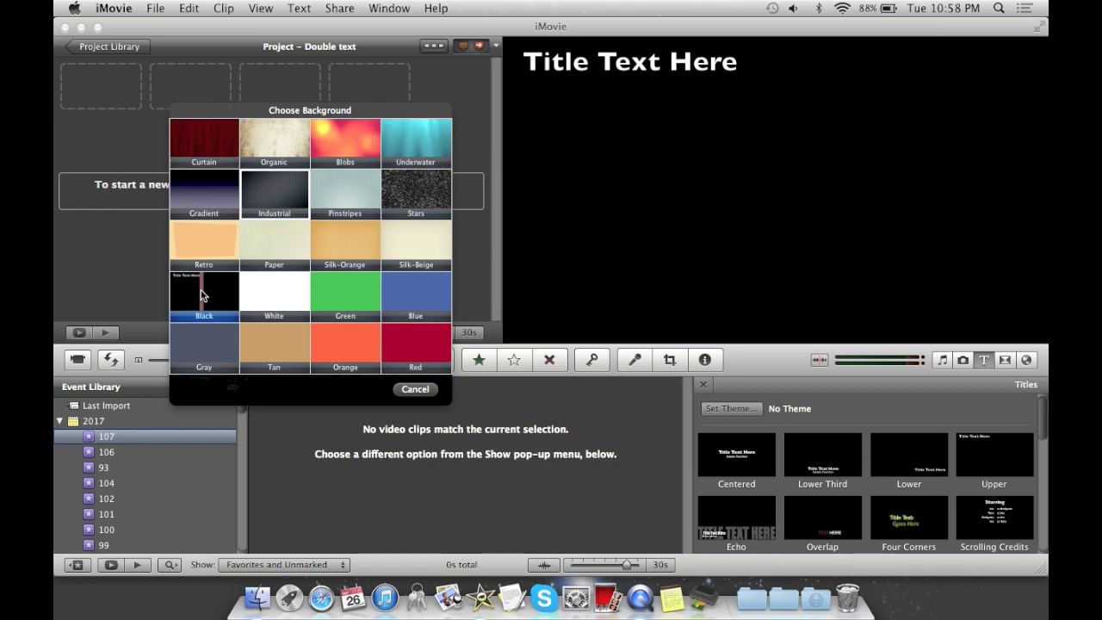
- Give the Upper title a black background and the text 'How to double text'
{"action": "left_click", "coordinate": [204, 295]}
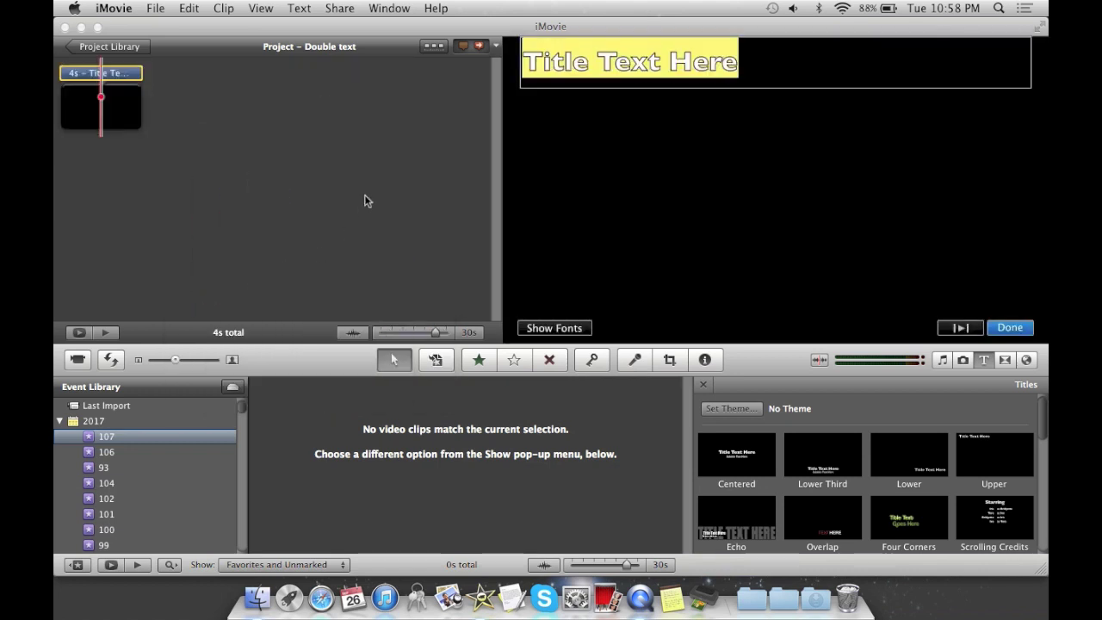
{"action": "type", "text": "How t"}
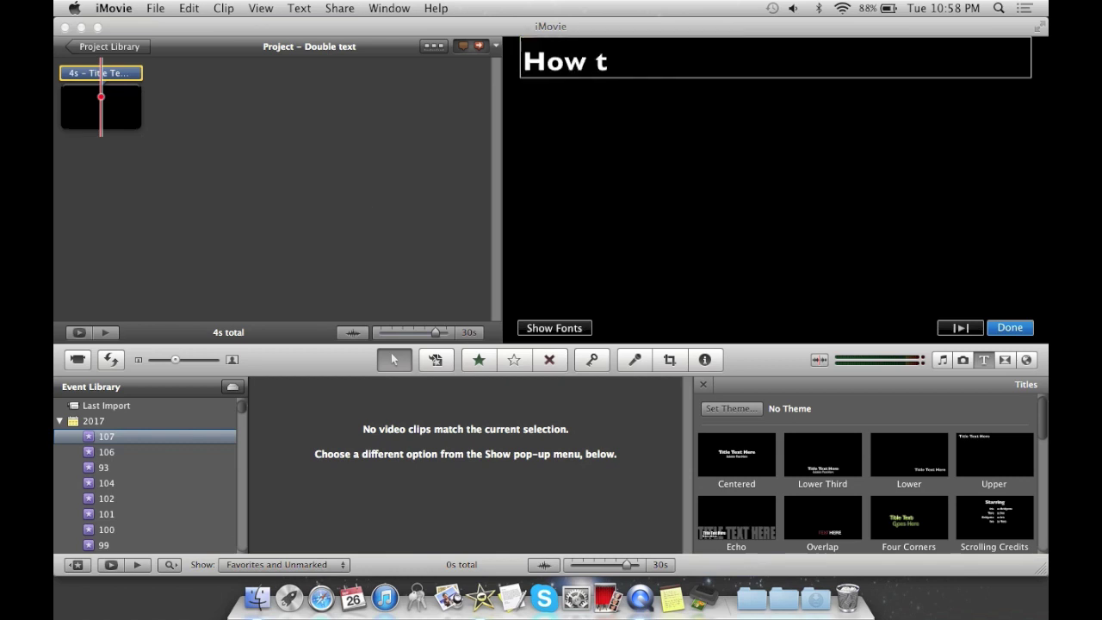
{"action": "type", "text": "o double effect"}
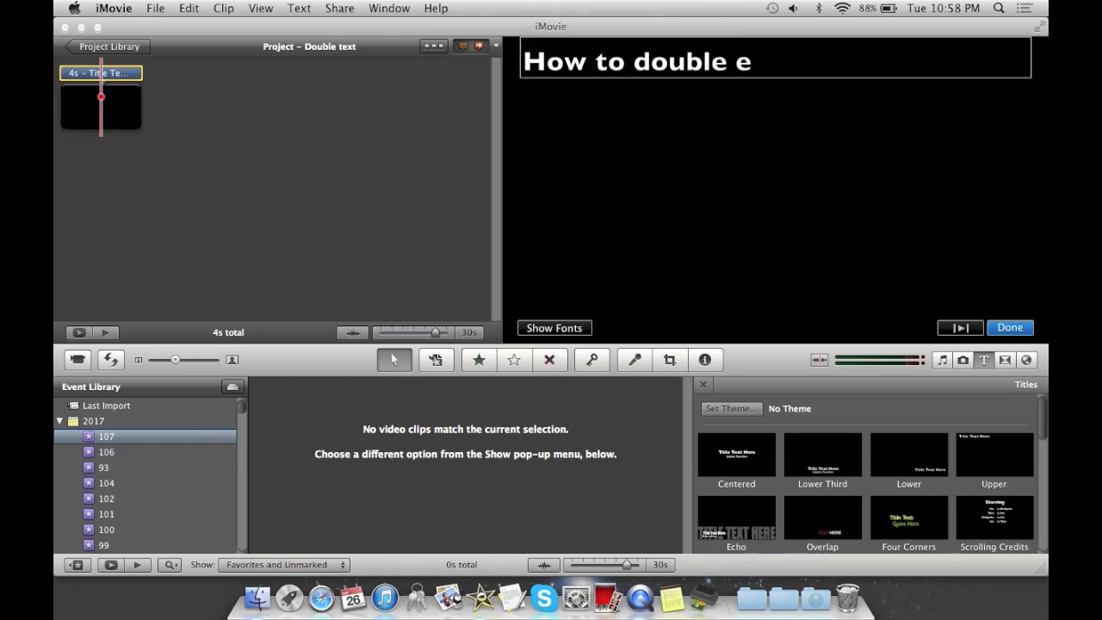
{"action": "key", "text": "BackSpace"}
{"action": "key", "text": "BackSpace"}
{"action": "key", "text": "BackSpace"}
{"action": "key", "text": "BackSpace"}
{"action": "key", "text": "BackSpace"}
{"action": "key", "text": "BackSpace"}
{"action": "type", "text": "text"}
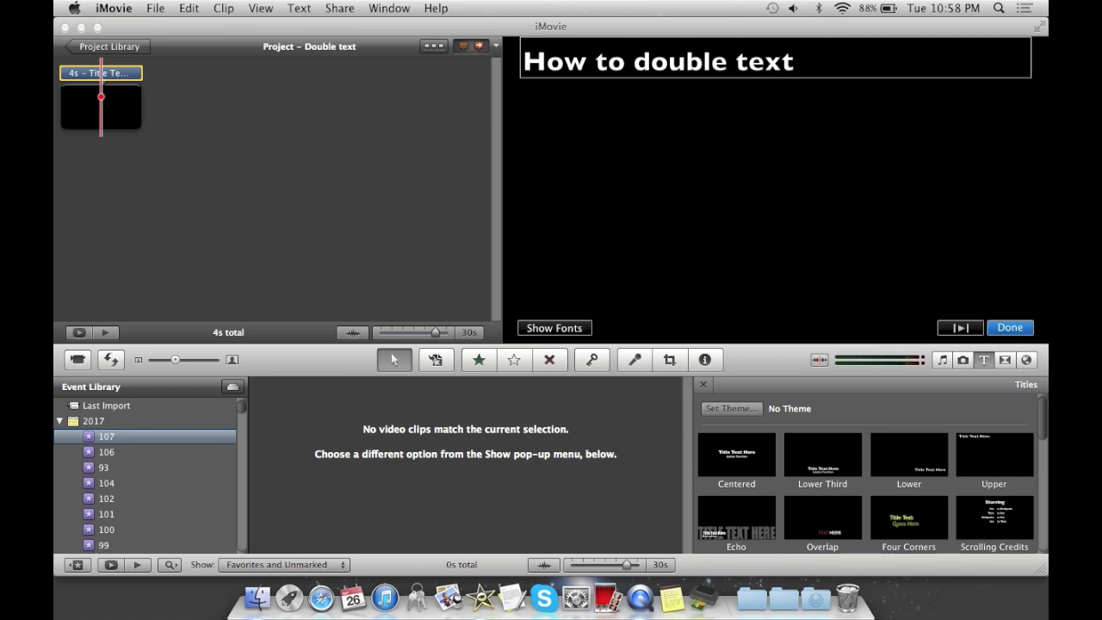
{"action": "left_click", "coordinate": [277, 196]}
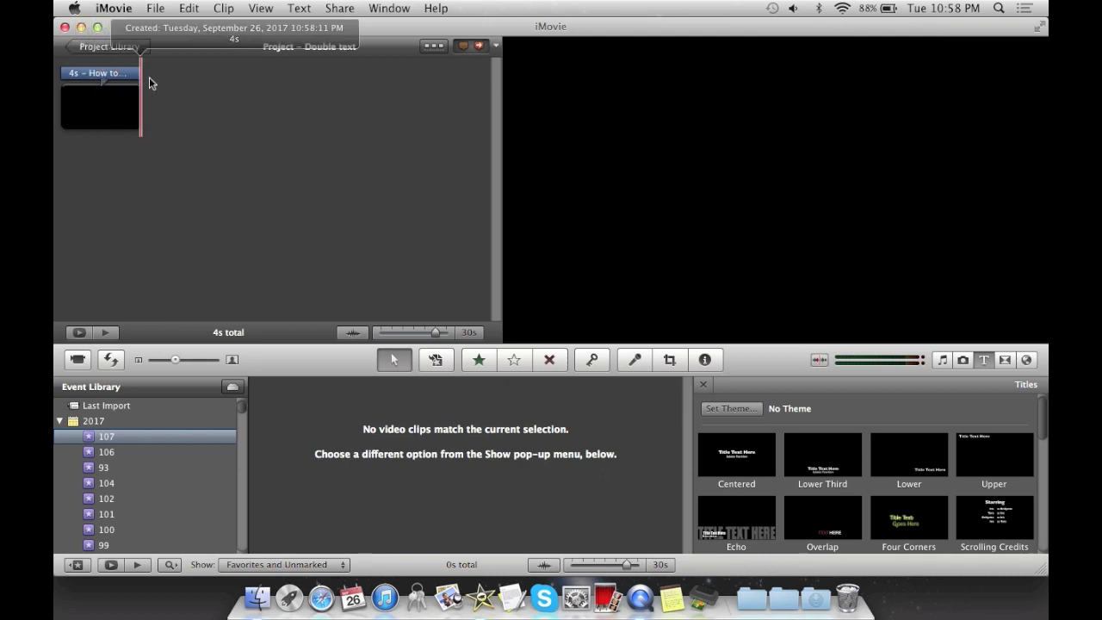
- Export the project as an HD 1080p movie, 'Double text.mov', to the Desktop
{"action": "left_click", "coordinate": [334, 8]}
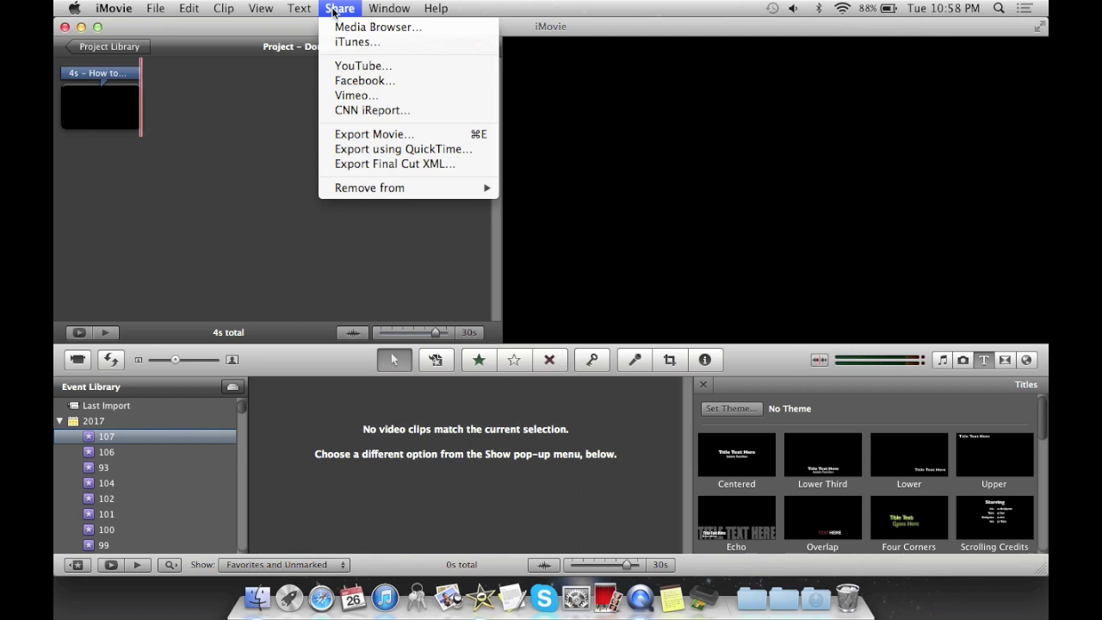
{"action": "left_click", "coordinate": [383, 136]}
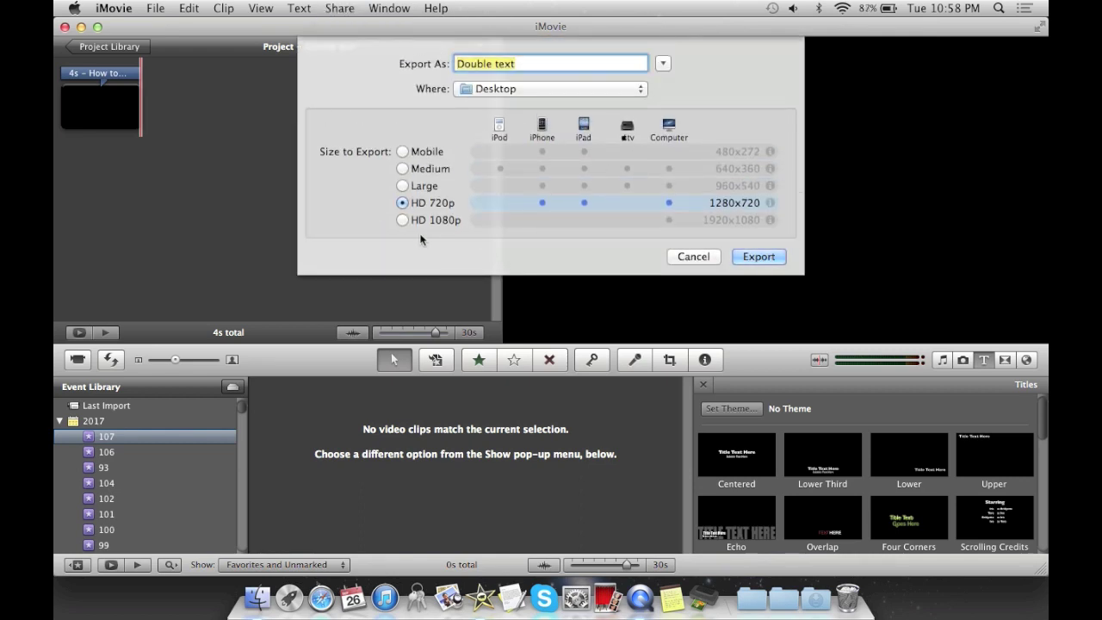
{"action": "left_click", "coordinate": [403, 220]}
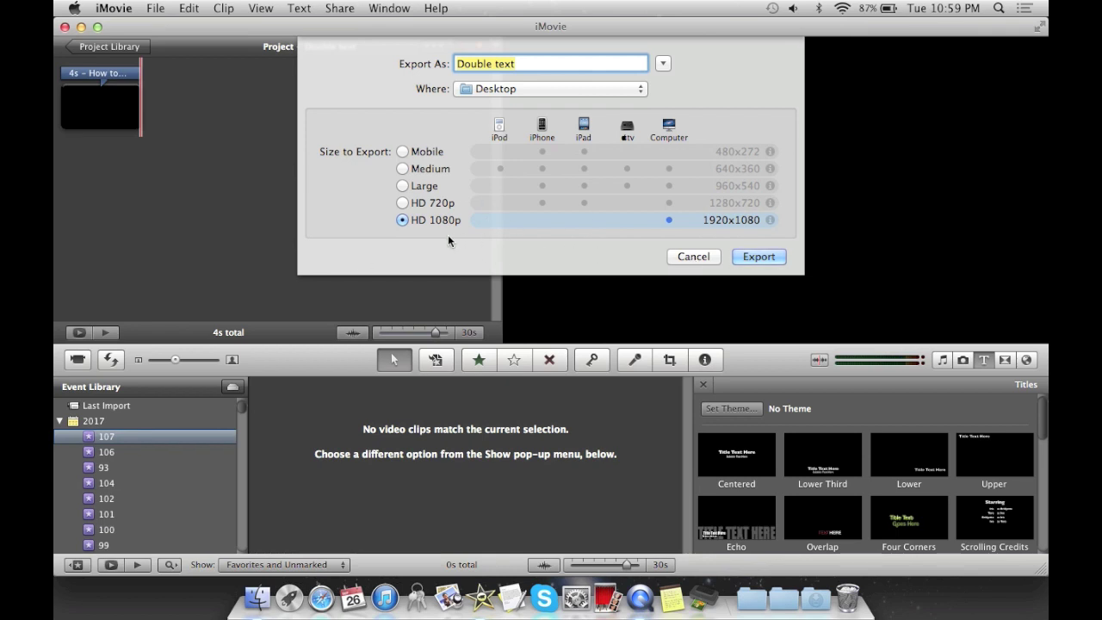
{"action": "left_click", "coordinate": [758, 257]}
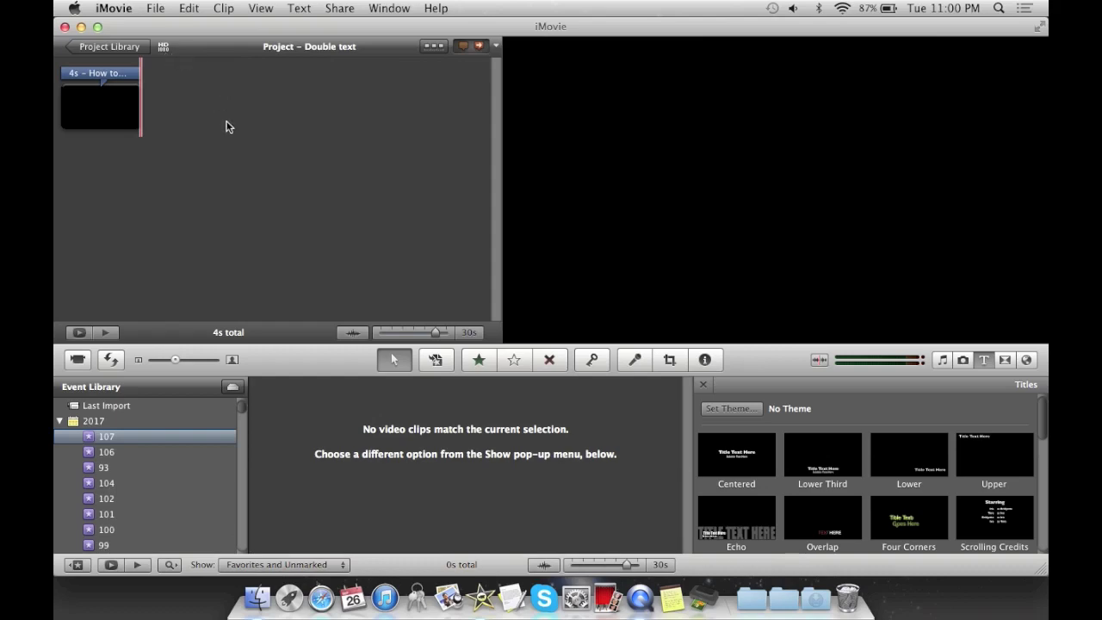
{"action": "key", "text": "F11"}
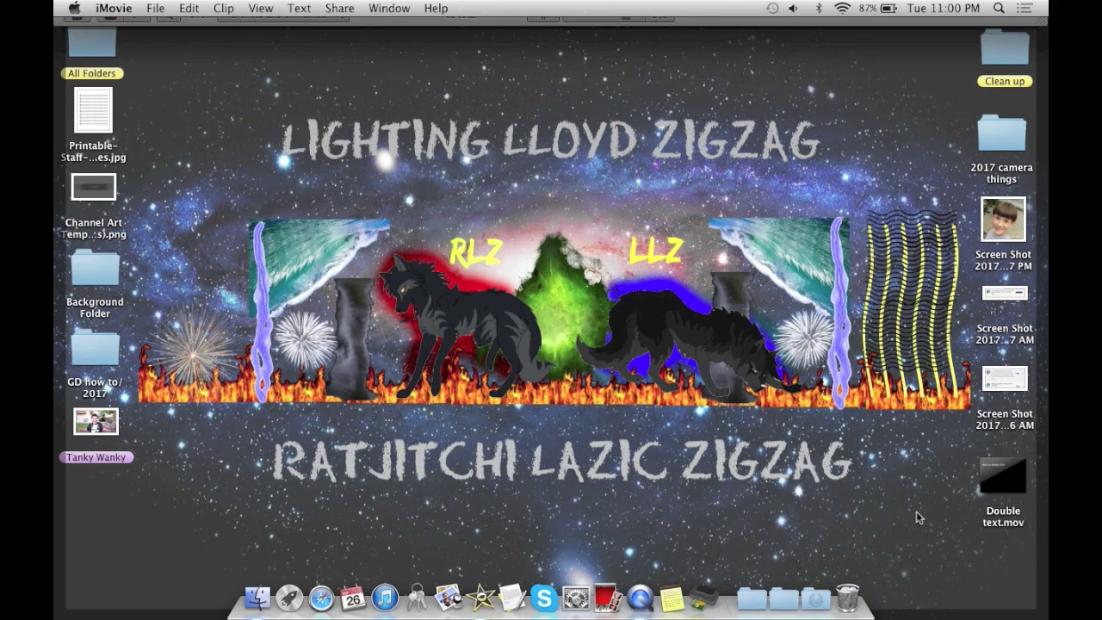
- Import 'Double text.mov' from the desktop into iMovie's Event 107
{"action": "left_click_drag", "start_coordinate": [998, 527], "coordinate": [217, 442]}
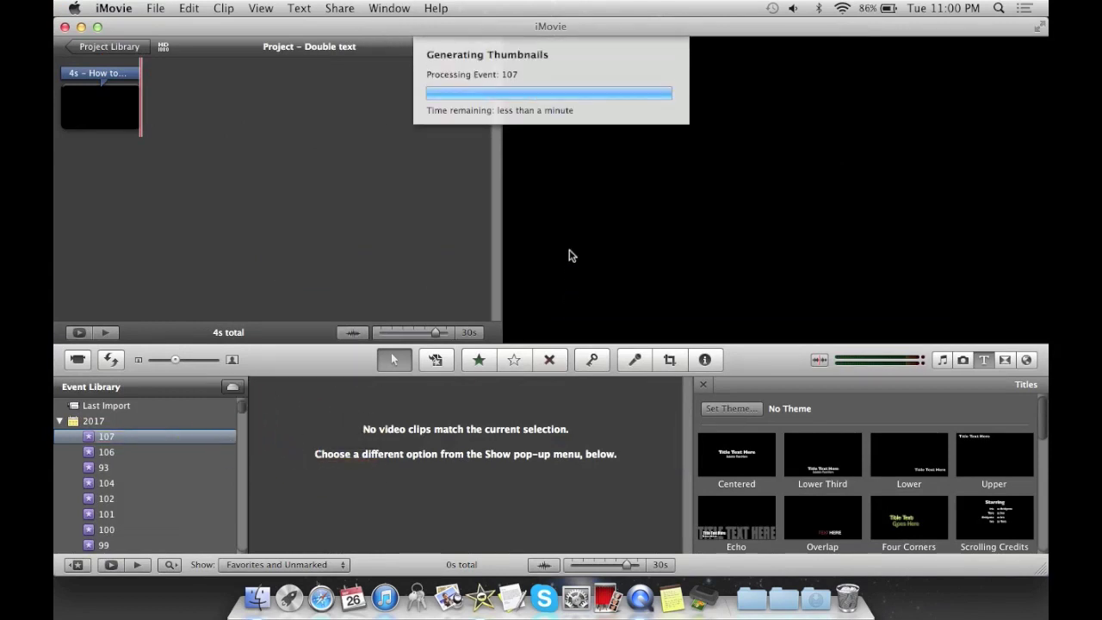
- Play Event 107's imported Double text clip, then select the project's title clip
{"action": "left_click", "coordinate": [982, 362]}
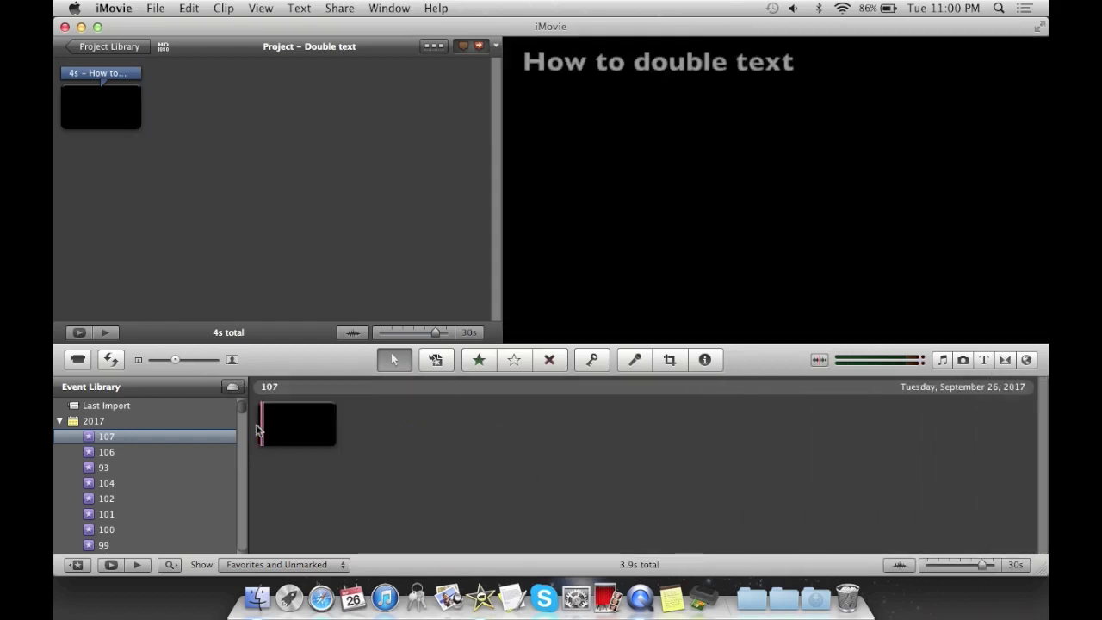
{"action": "key", "text": "space"}
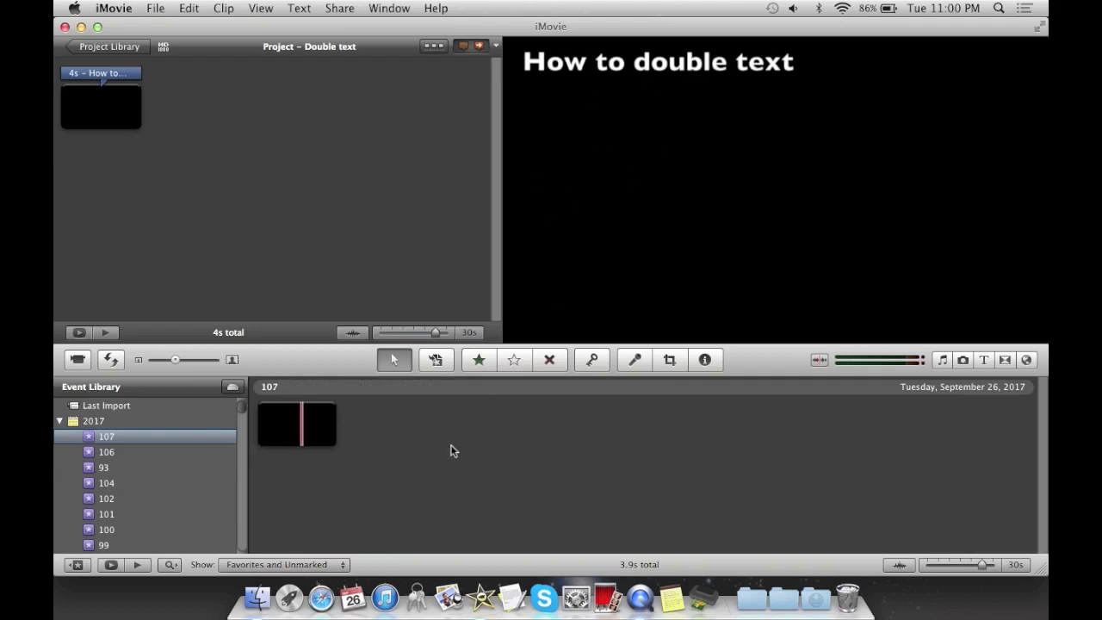
{"action": "mouse_move", "coordinate": [267, 437]}
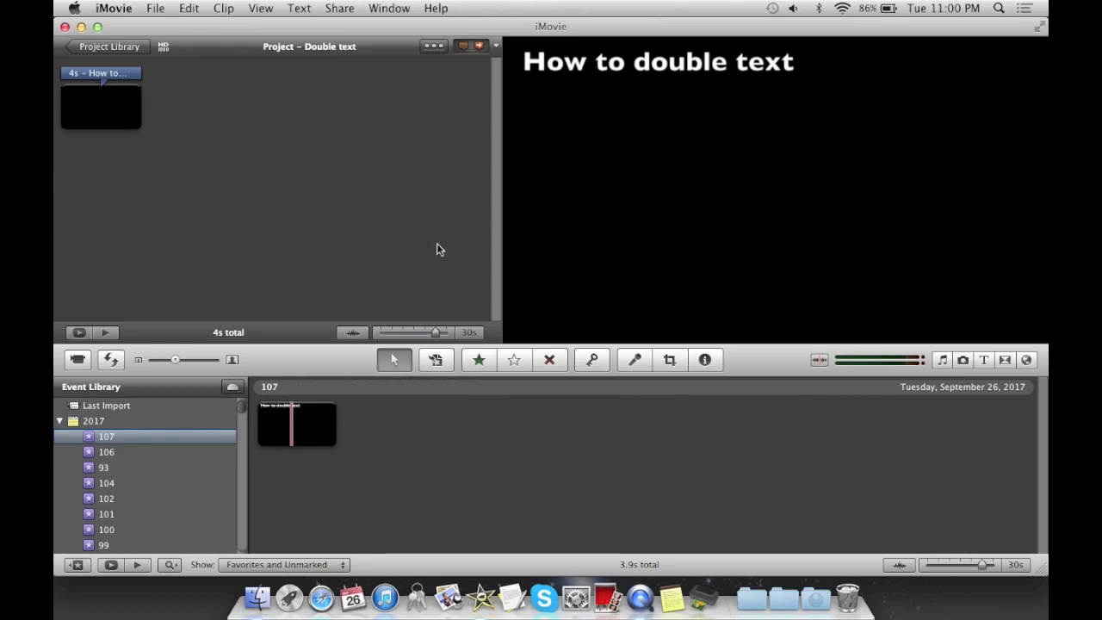
{"action": "left_click", "coordinate": [102, 97]}
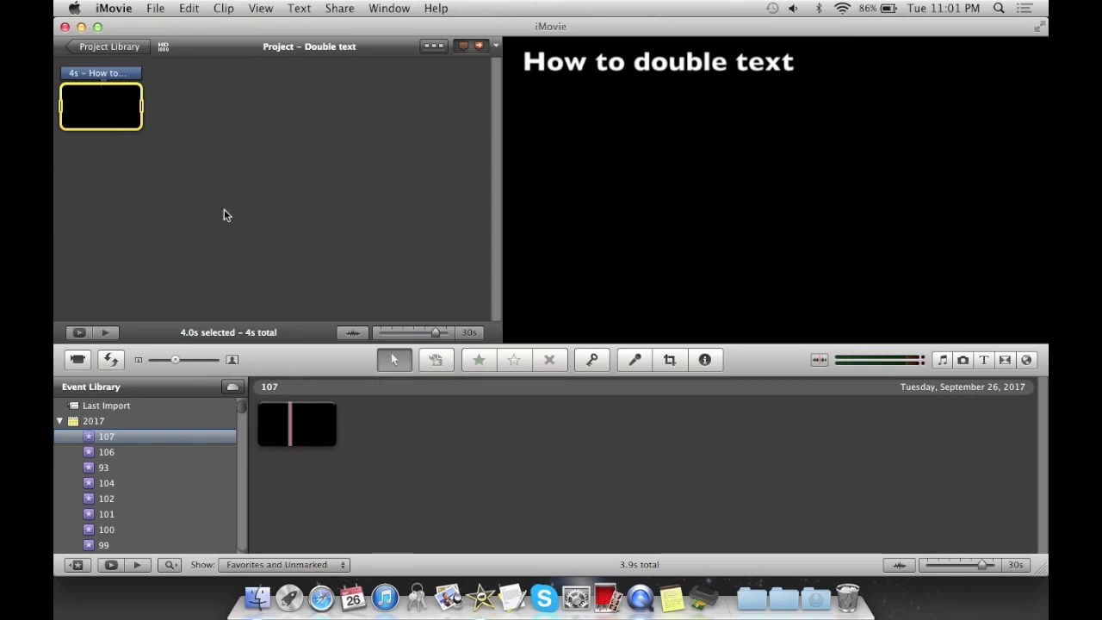
- Delete the old 4-second black title clip from the project, confirming the warning
{"action": "left_click", "coordinate": [105, 111]}
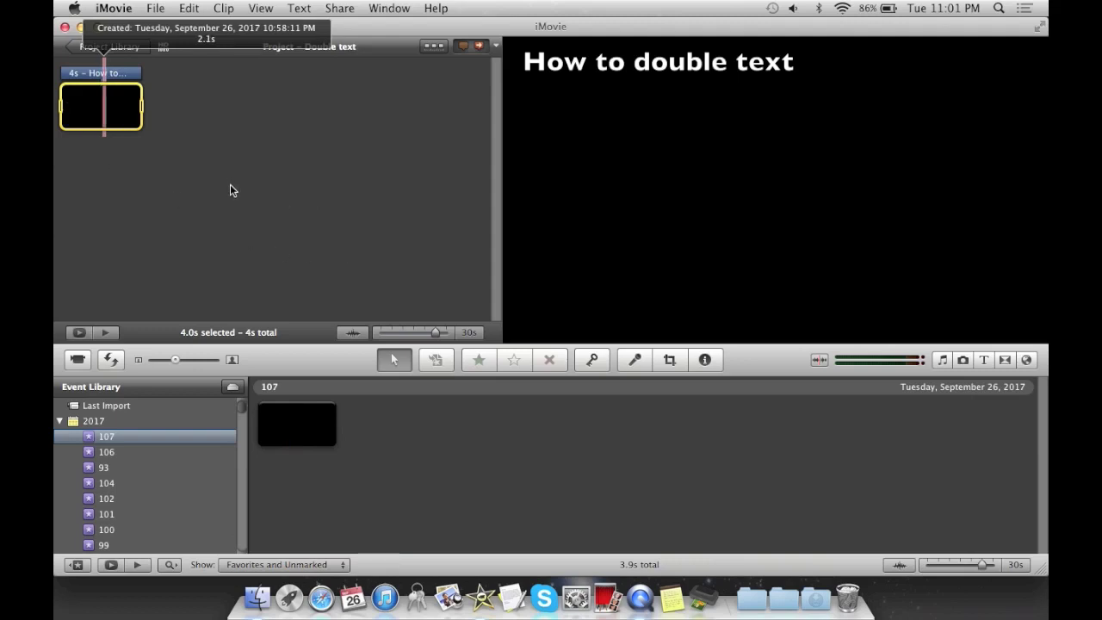
{"action": "key", "text": "Home"}
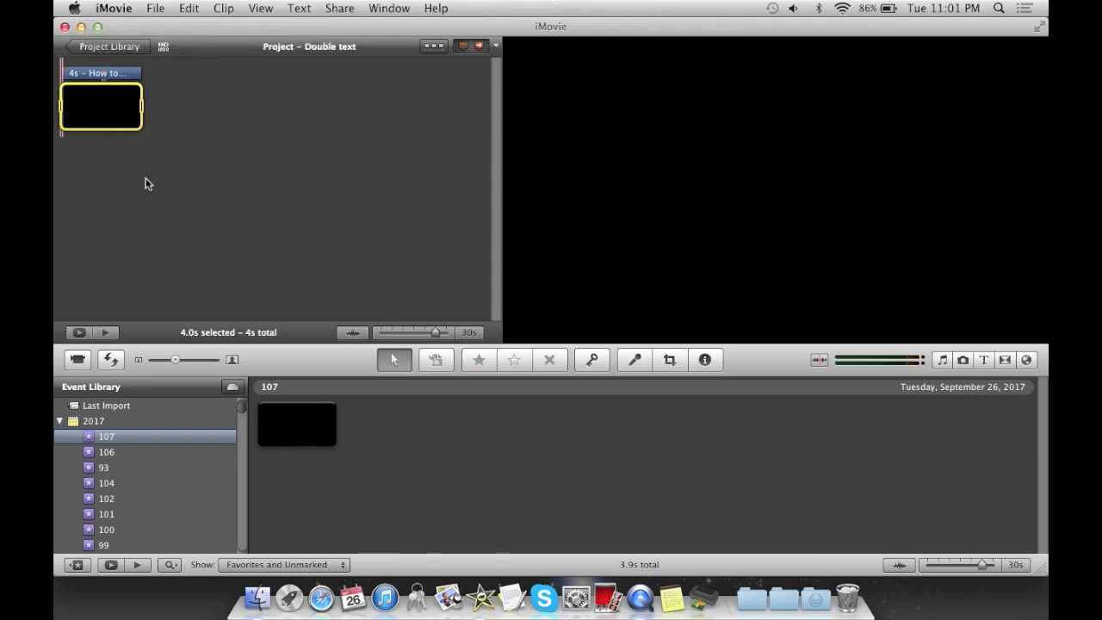
{"action": "key", "text": "Delete"}
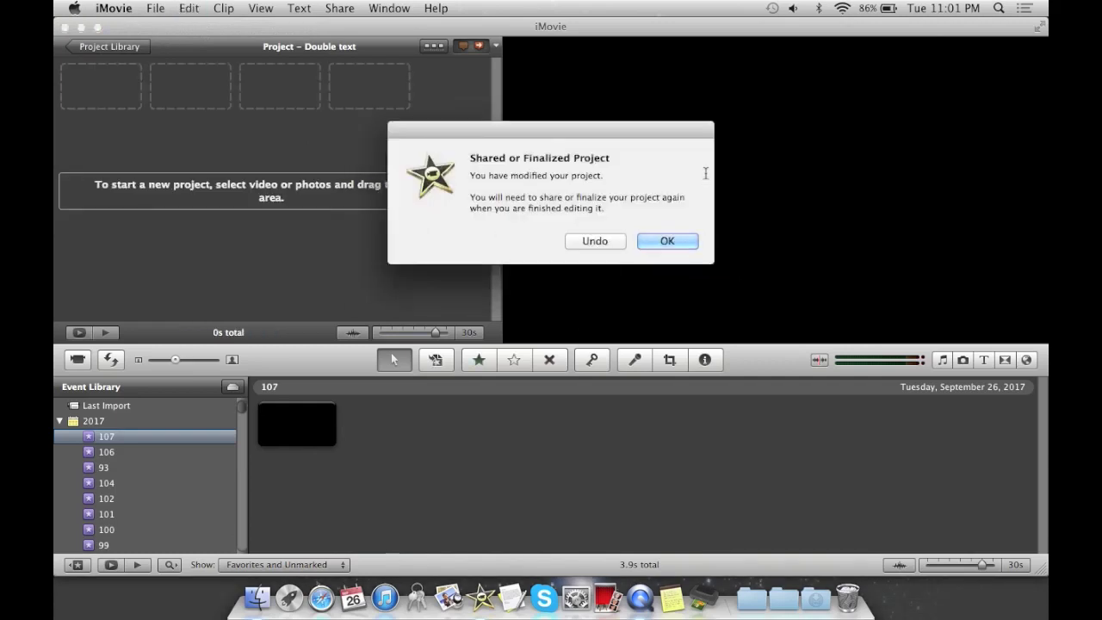
{"action": "left_click", "coordinate": [675, 240]}
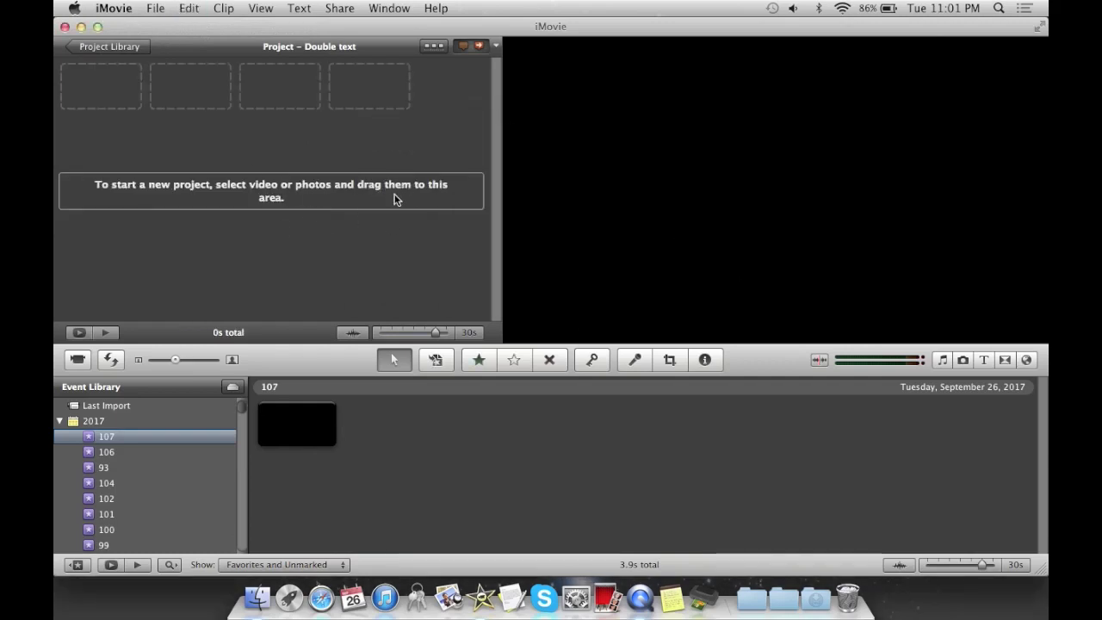
- Place the 3.9-second 'How to double text' event clip into the empty project
{"action": "left_click", "coordinate": [291, 425]}
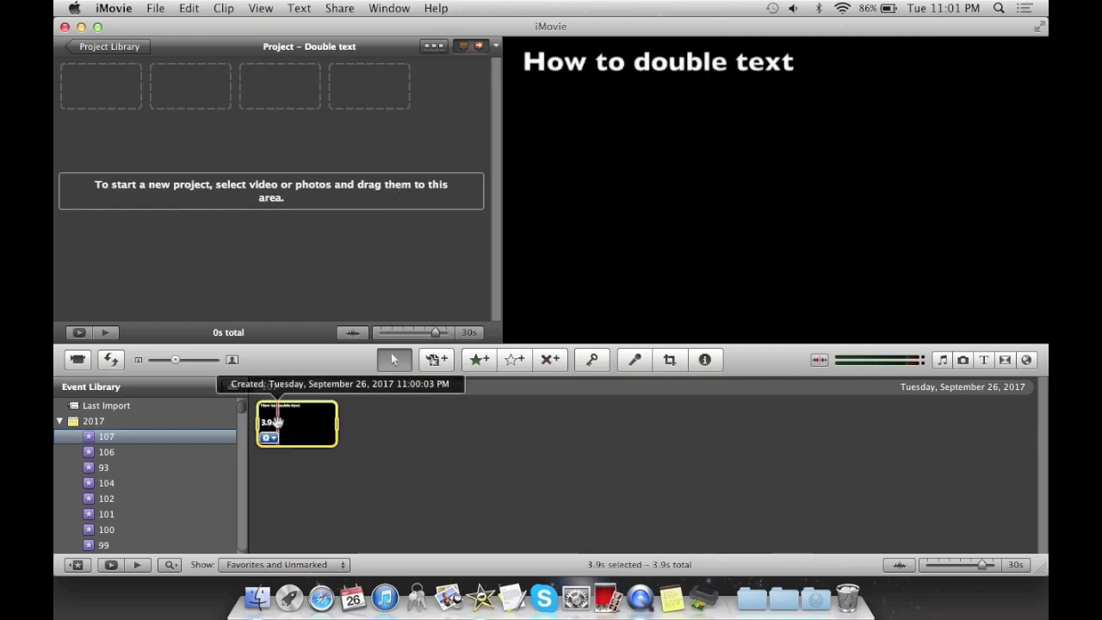
{"action": "left_click_drag", "start_coordinate": [295, 424], "coordinate": [283, 239]}
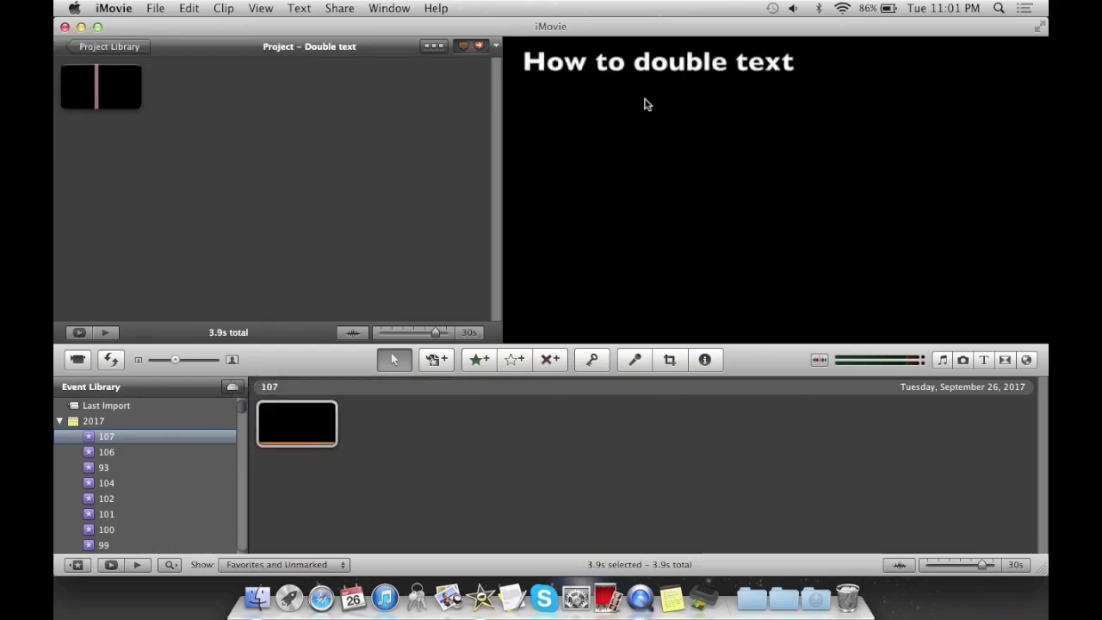
{"action": "left_click", "coordinate": [456, 492]}
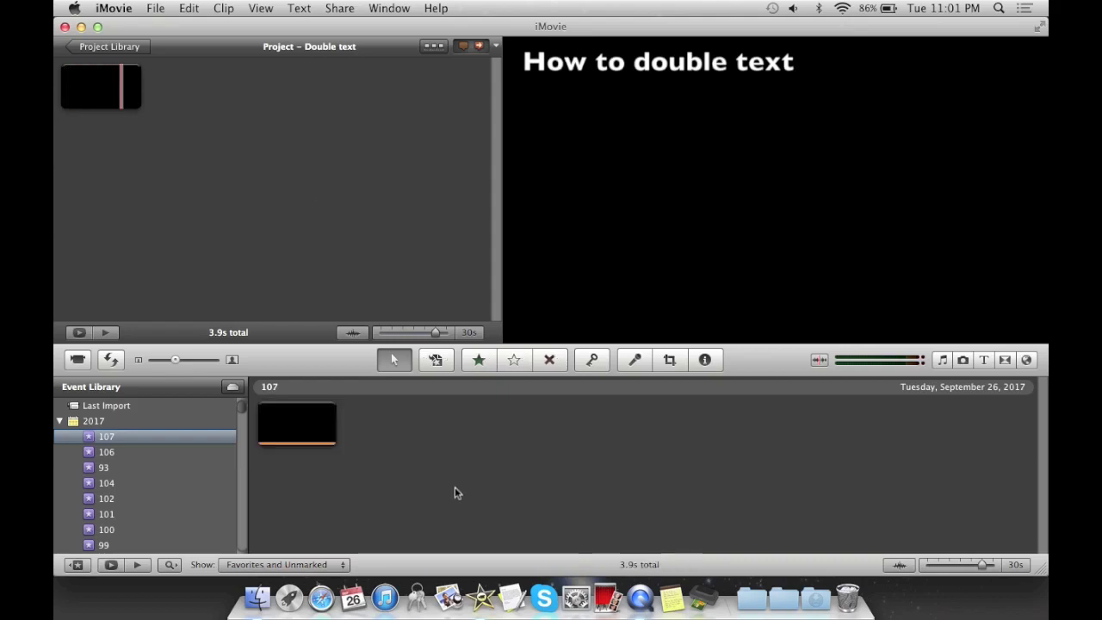
{"action": "left_click", "coordinate": [983, 360]}
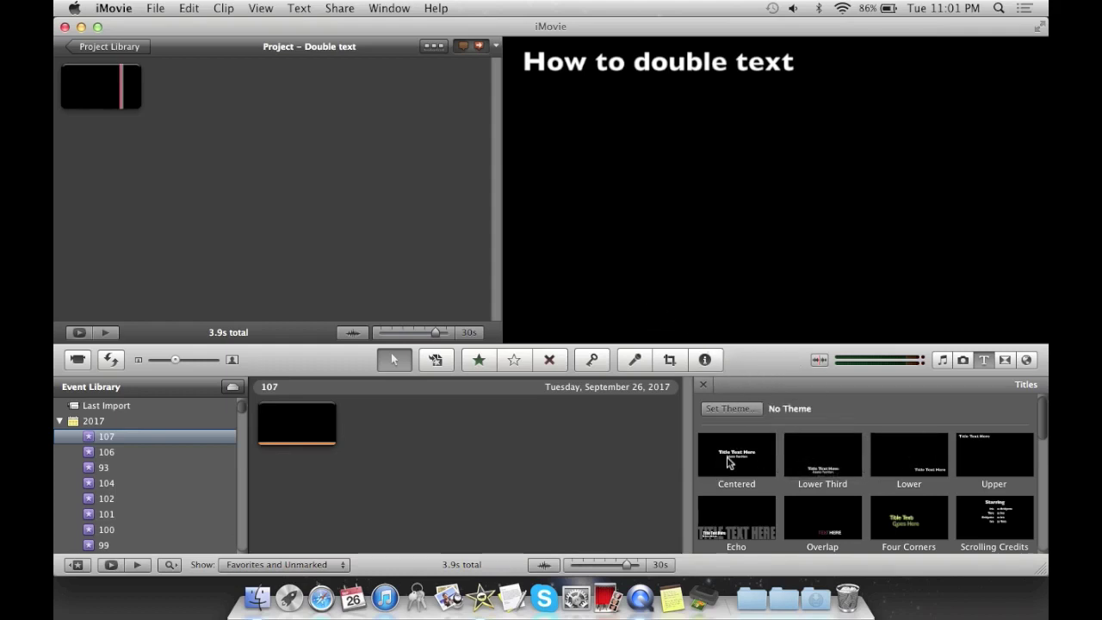
- Overlay a Centered title reading 'Successful' on the clip and play the project back
{"action": "left_click_drag", "start_coordinate": [733, 463], "coordinate": [101, 93]}
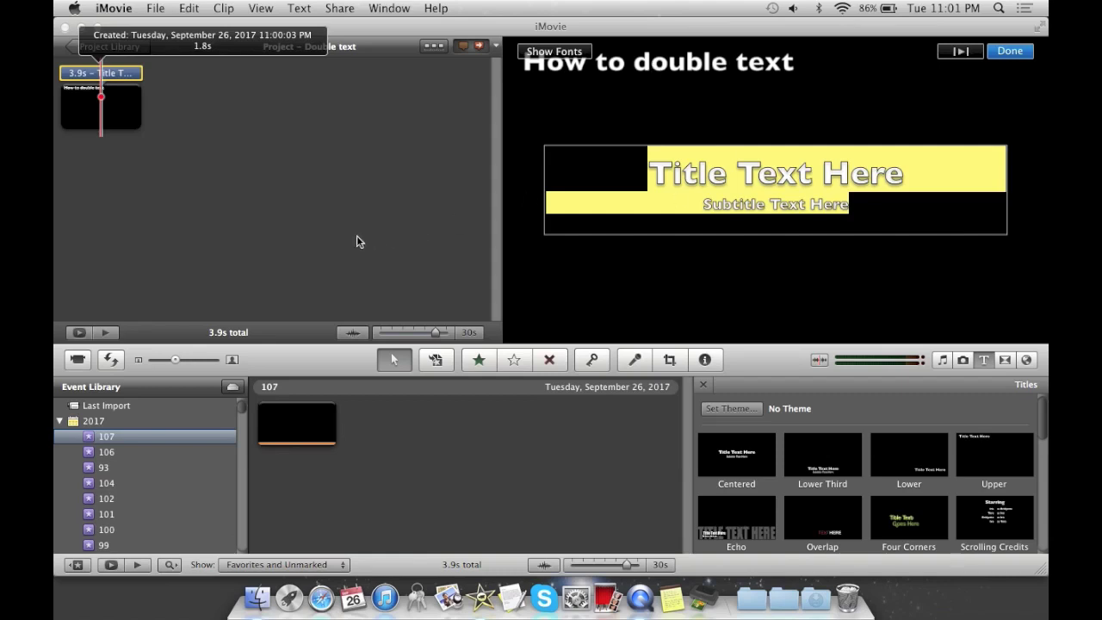
{"action": "type", "text": "Succesf"}
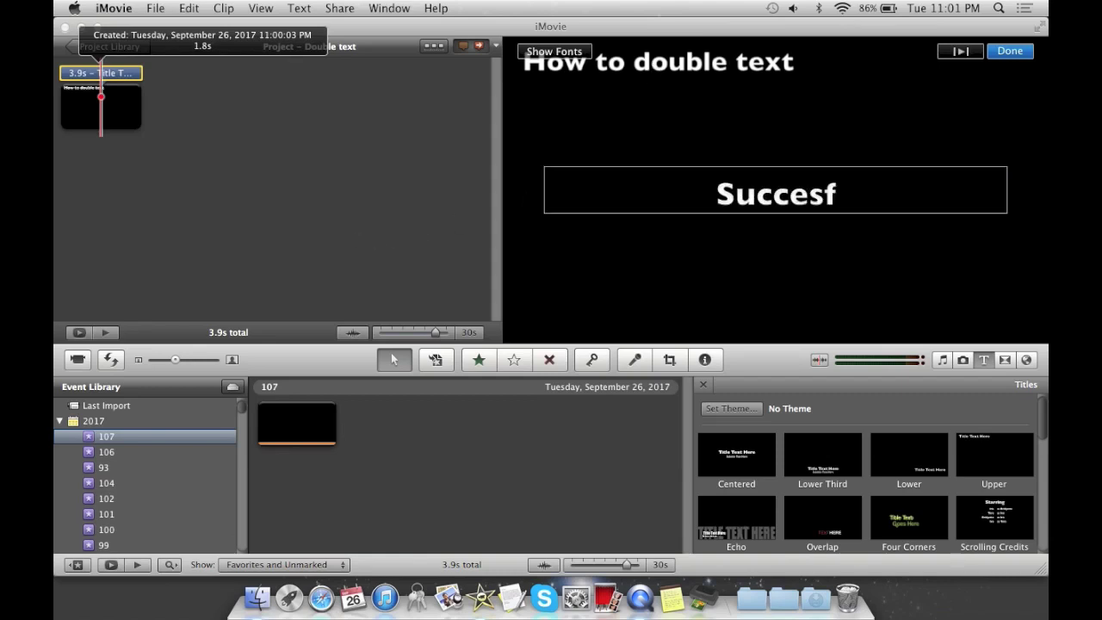
{"action": "key", "text": "BackSpace"}
{"action": "type", "text": "sful"}
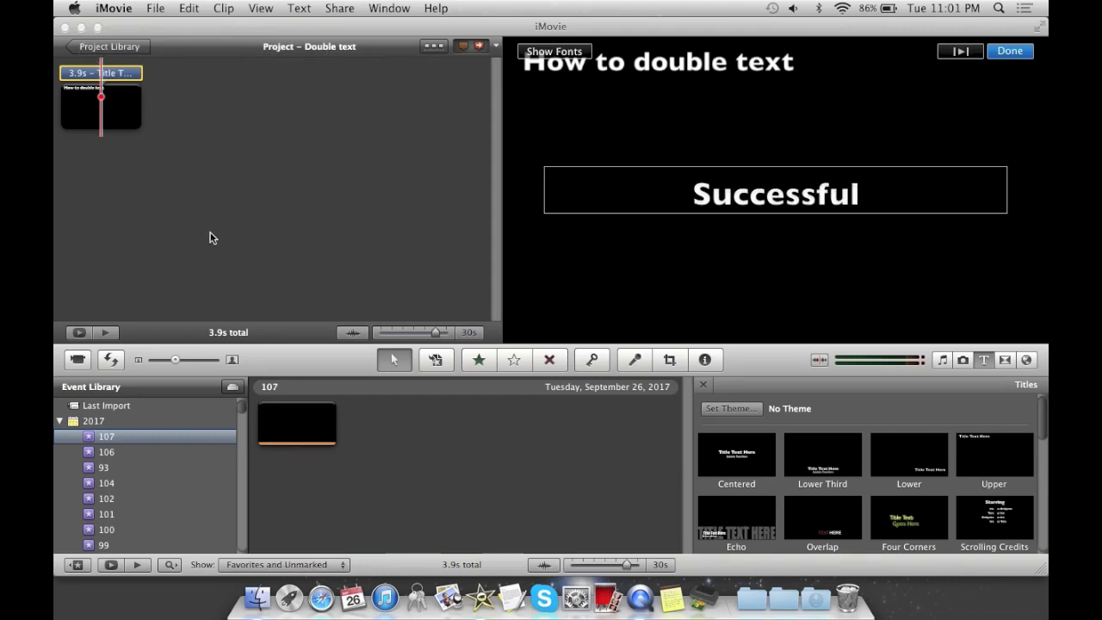
{"action": "left_click", "coordinate": [212, 237]}
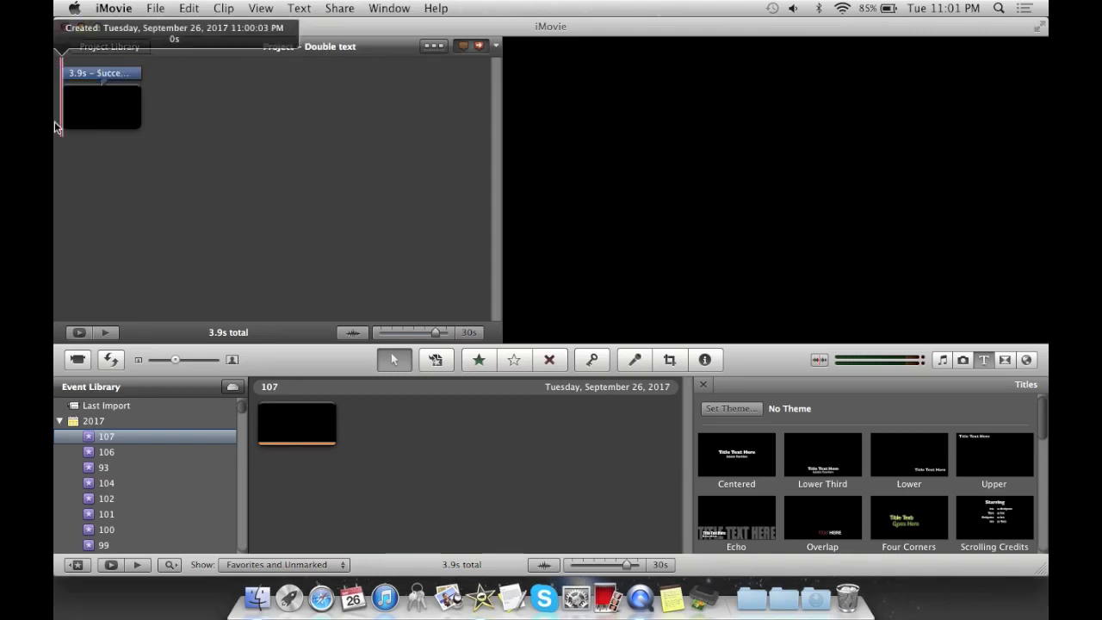
{"action": "key", "text": "space"}
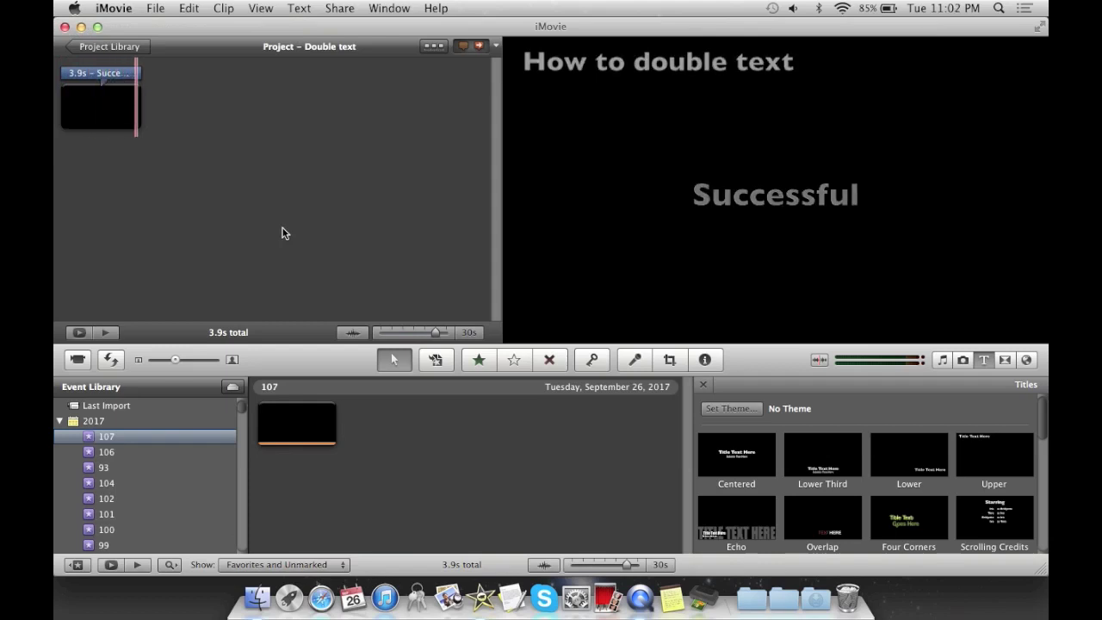
{"action": "left_click", "coordinate": [339, 8]}
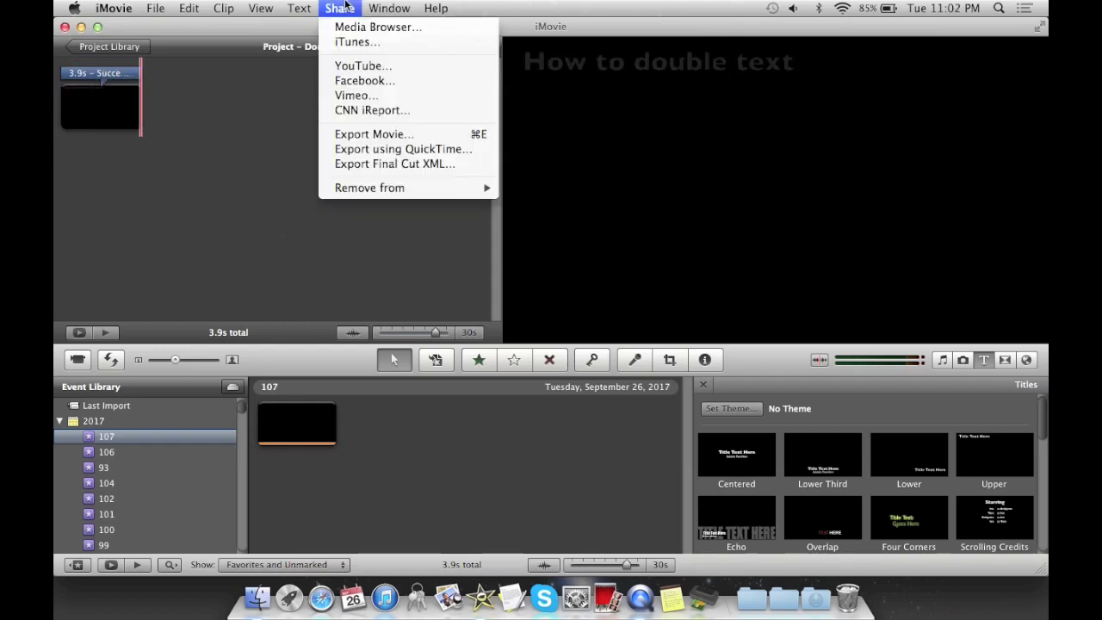
{"action": "left_click", "coordinate": [374, 134]}
{"action": "left_click", "coordinate": [693, 257]}
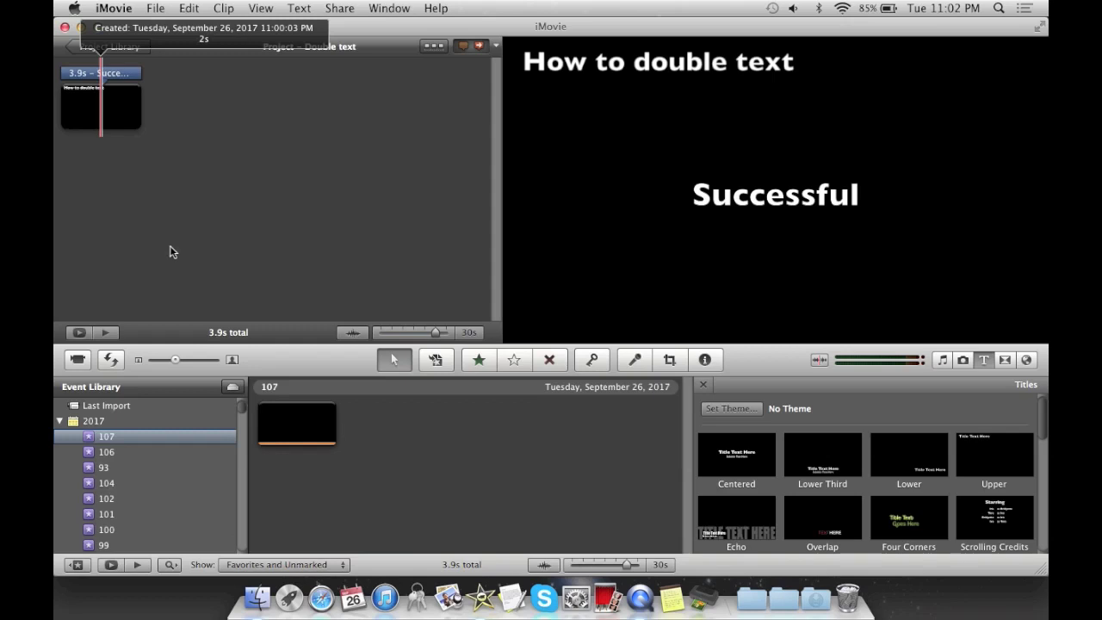
{"action": "scroll", "coordinate": [846, 462], "scroll_direction": "down", "scroll_amount": 10}
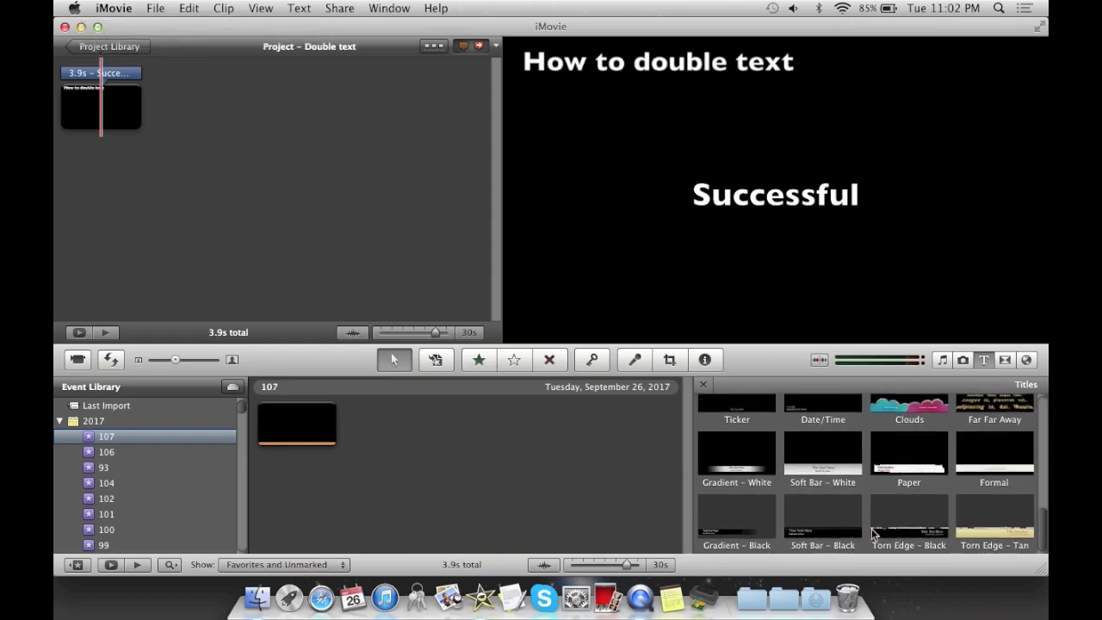
{"action": "scroll", "coordinate": [863, 456], "scroll_direction": "up", "scroll_amount": 10}
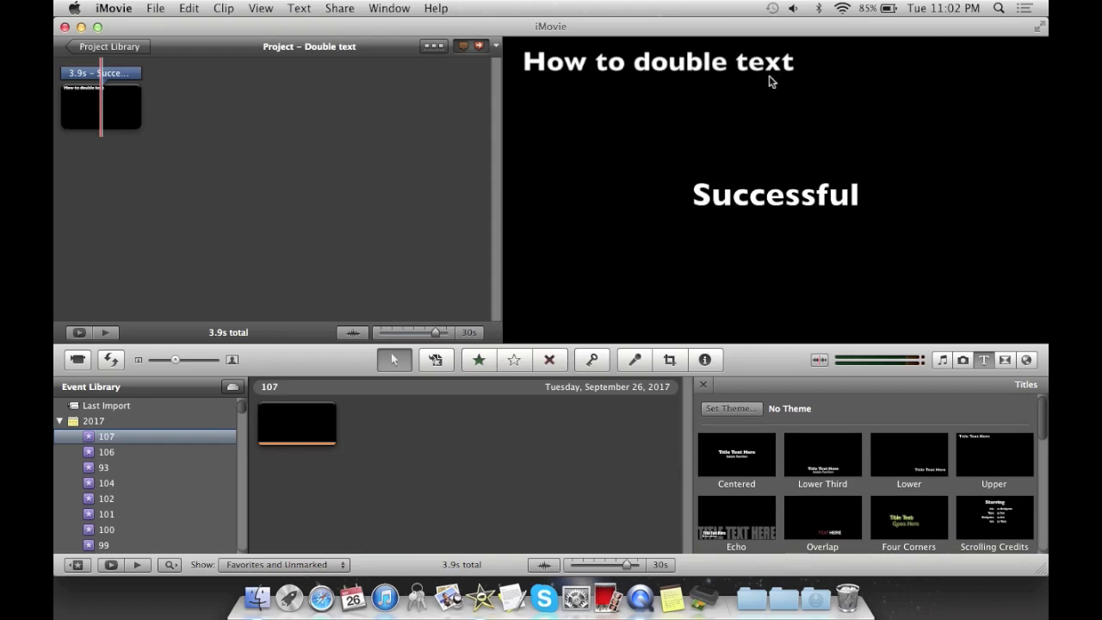
{"action": "left_click", "coordinate": [700, 67]}
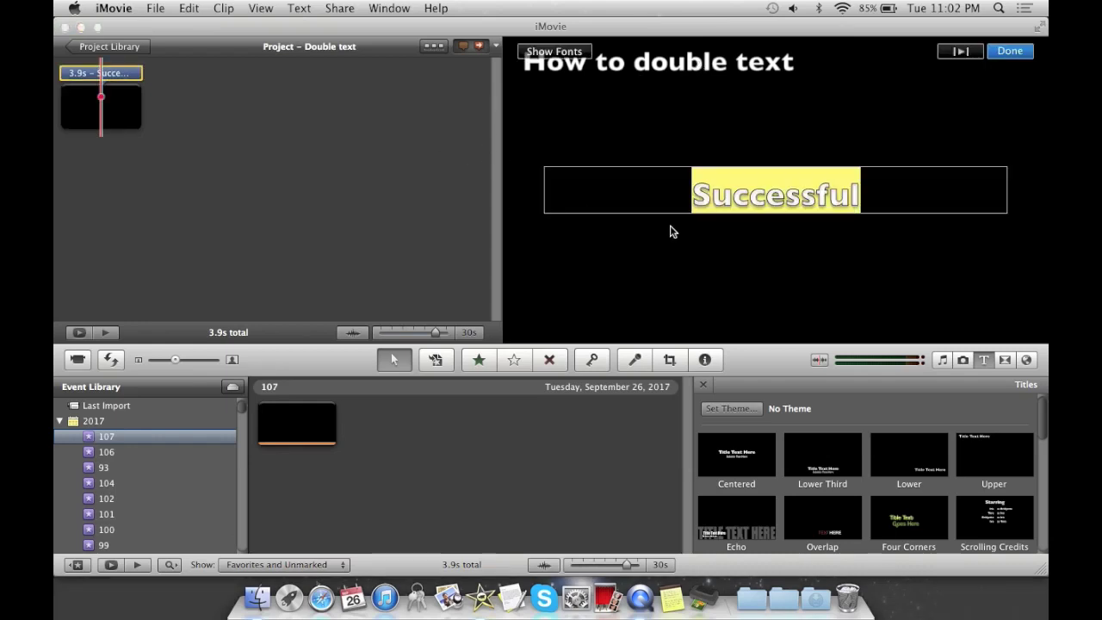
{"action": "left_click", "coordinate": [785, 274]}
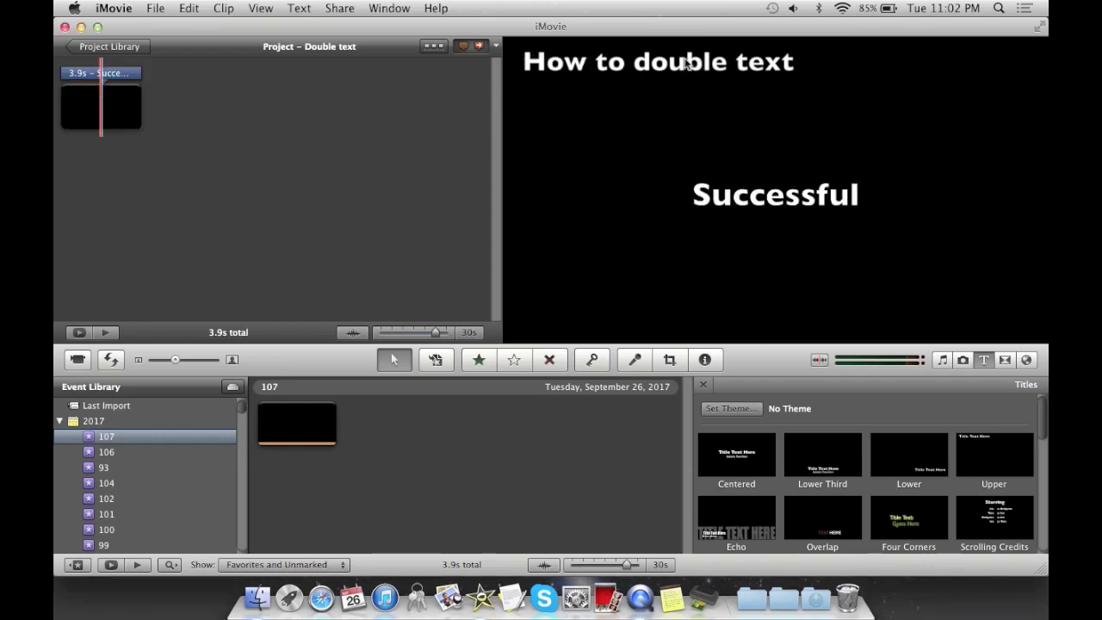